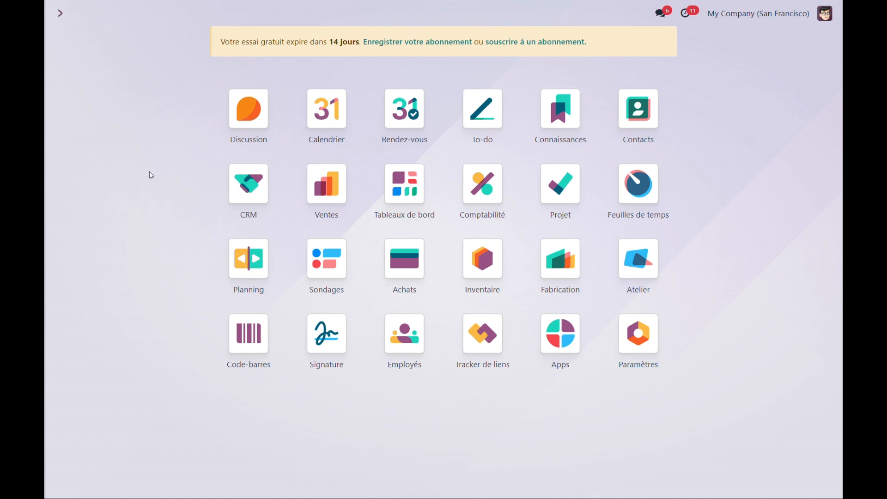
Step: Find the "Gestion de projet" service among the sales products and open its record to examine its invoicing settings
{"action": "type", "text": "prod"}
{"action": "key", "text": "Return"}
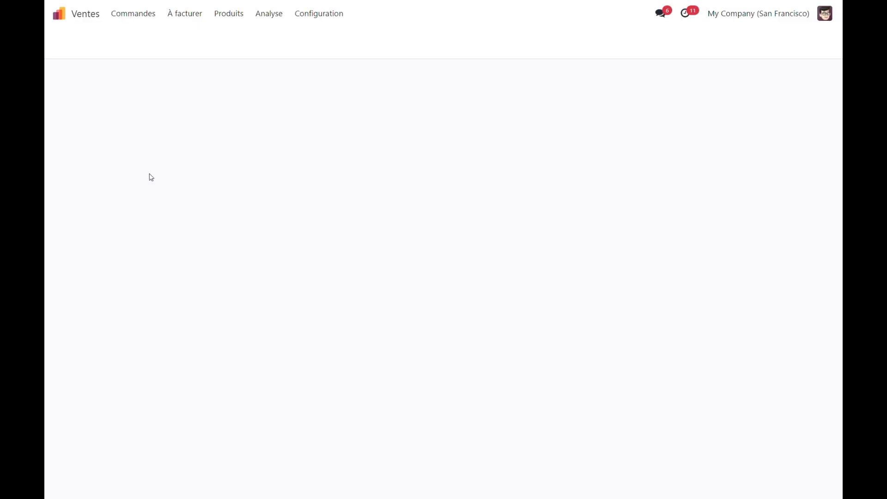
{"action": "type", "text": "gestion"}
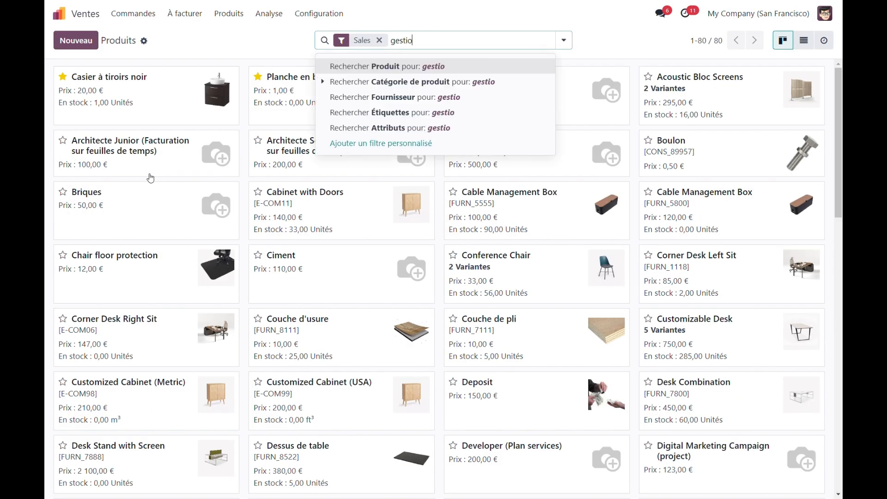
{"action": "key", "text": "Return"}
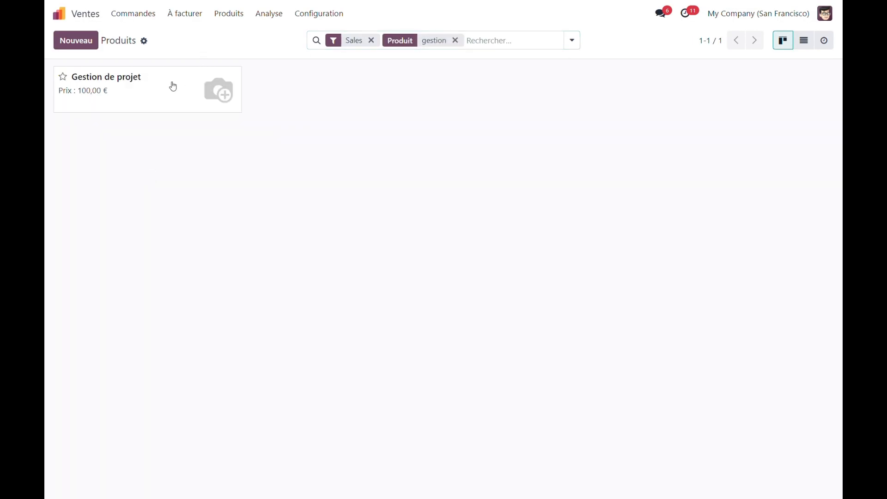
{"action": "left_click", "coordinate": [173, 85]}
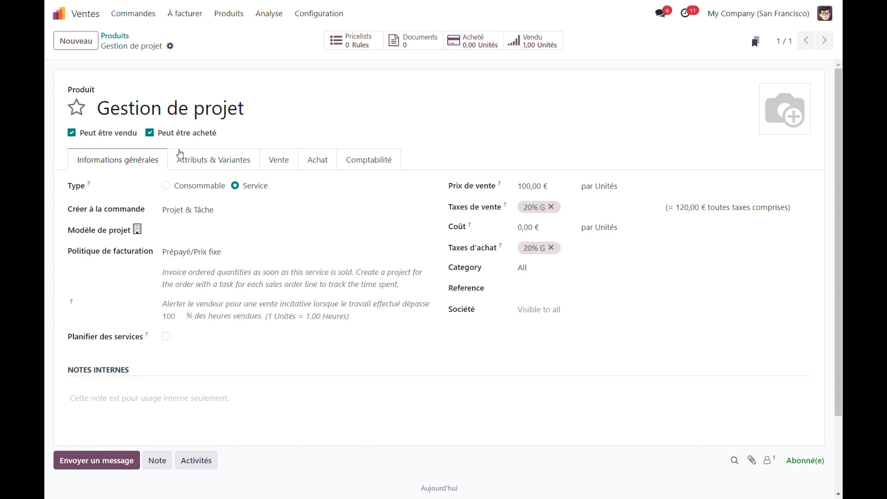
Step: Switch to Employés, search for the Chief Executive Officer by first name and open that employee's record
{"action": "left_click", "coordinate": [77, 19]}
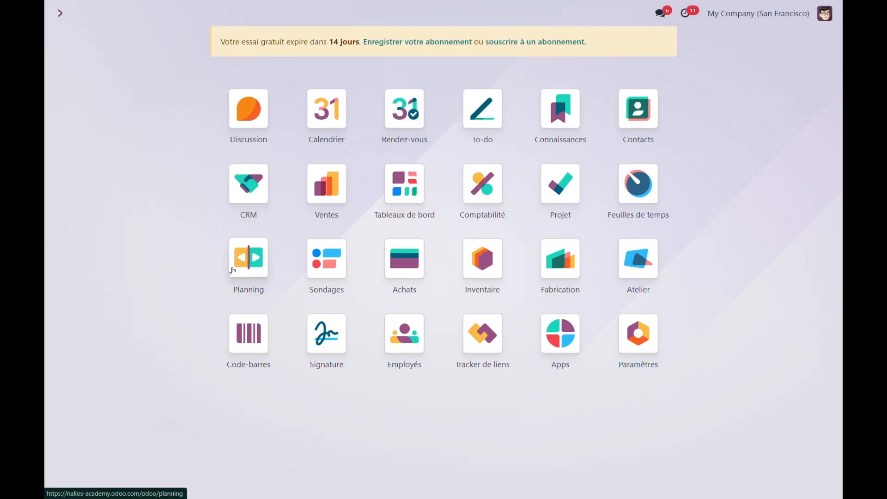
{"action": "type", "text": "empl"}
{"action": "key", "text": "Return"}
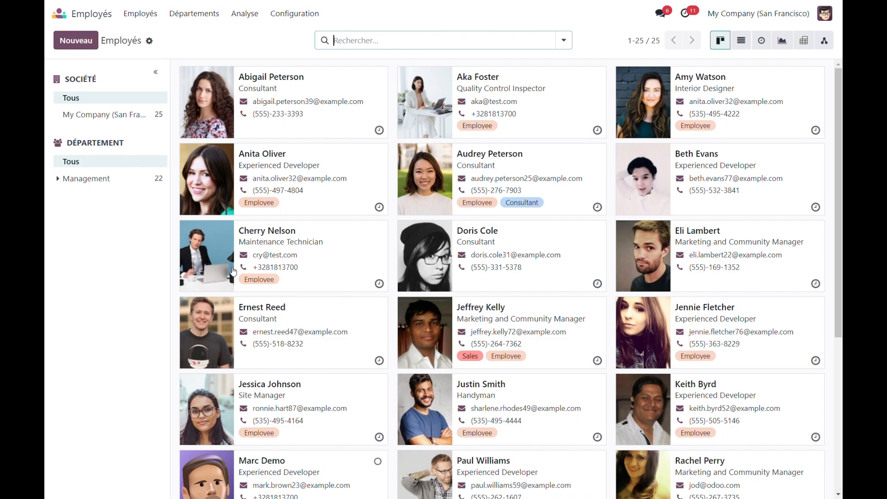
{"action": "type", "text": "tristan"}
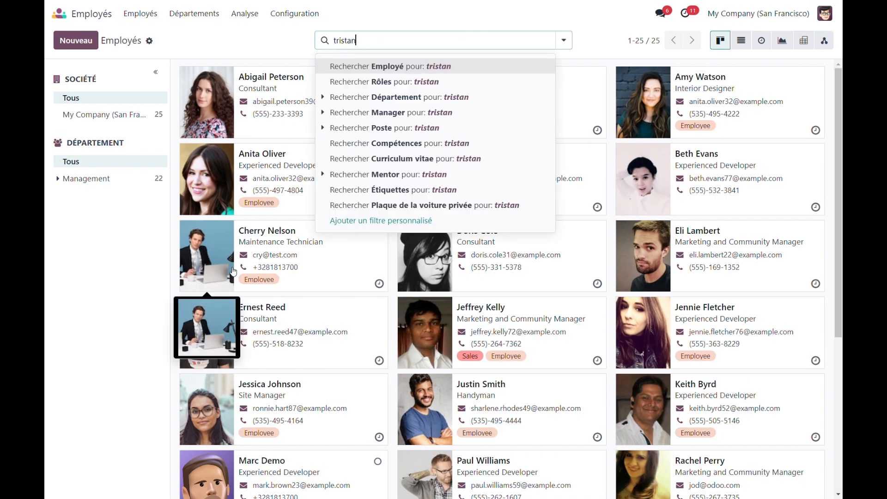
{"action": "key", "text": "Return"}
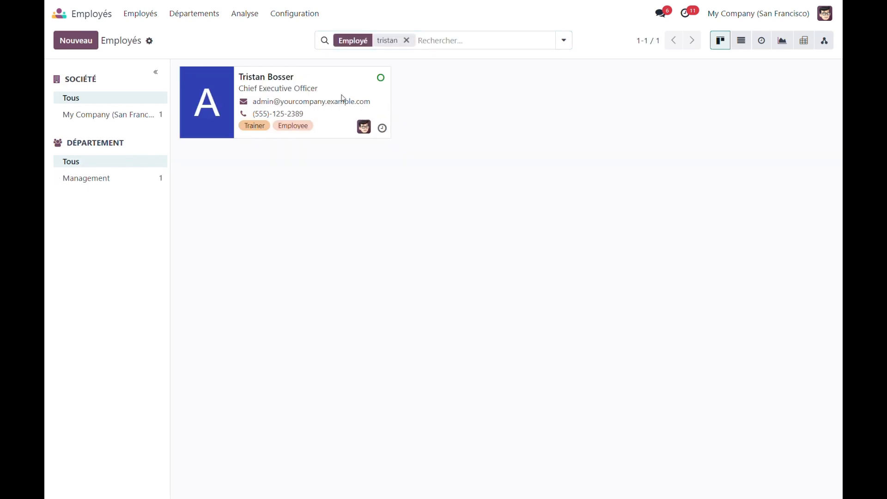
{"action": "left_click", "coordinate": [340, 96]}
Step: Set the employee's hourly cost to 50 € in the HR settings and save the record
{"action": "left_click", "coordinate": [451, 316]}
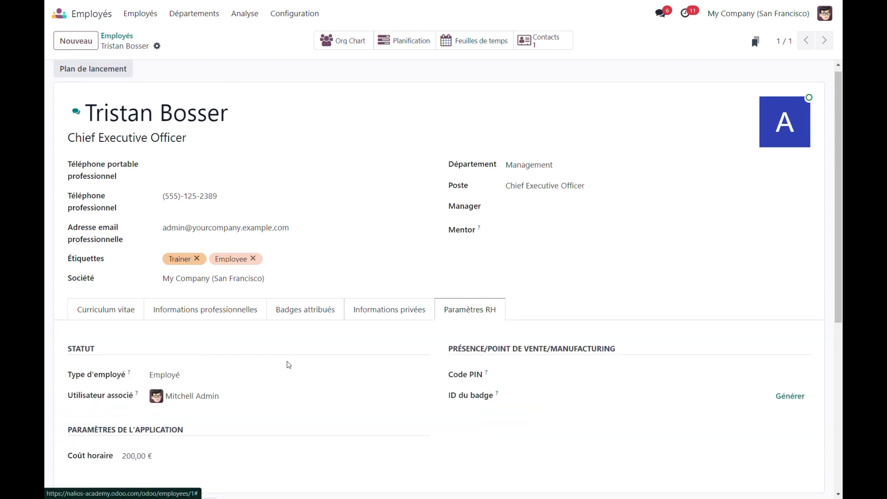
{"action": "scroll", "coordinate": [281, 365], "scroll_direction": "down", "scroll_amount": 1}
{"action": "left_click", "coordinate": [139, 434]}
{"action": "type", "text": "50"}
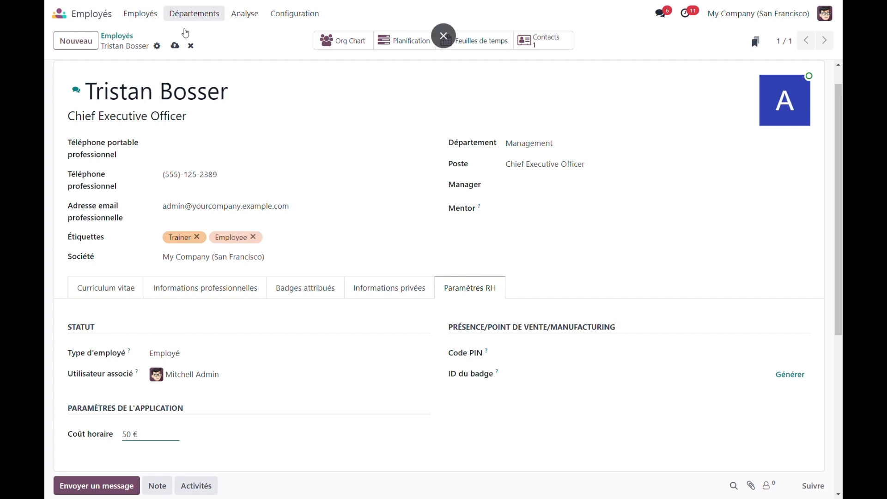
{"action": "left_click", "coordinate": [175, 46]}
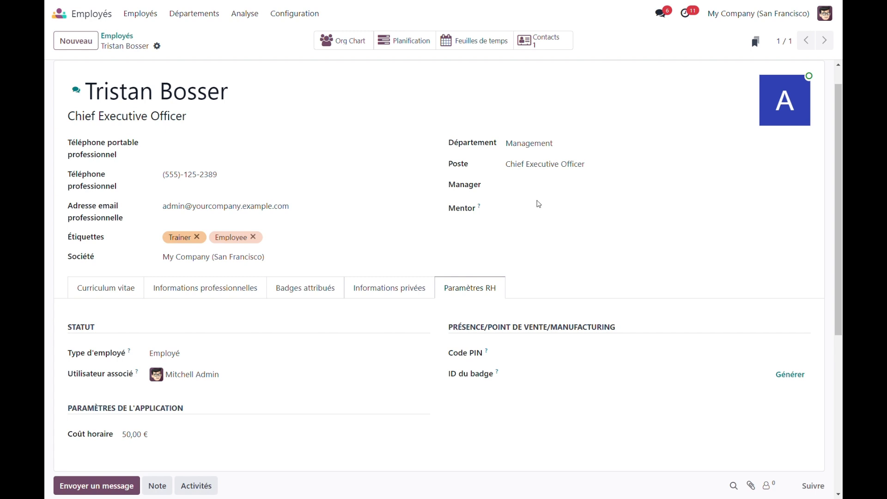
Step: Switch to Ventes and create a new quotation, choosing the fourth suggested customer as the client
{"action": "left_click", "coordinate": [90, 18]}
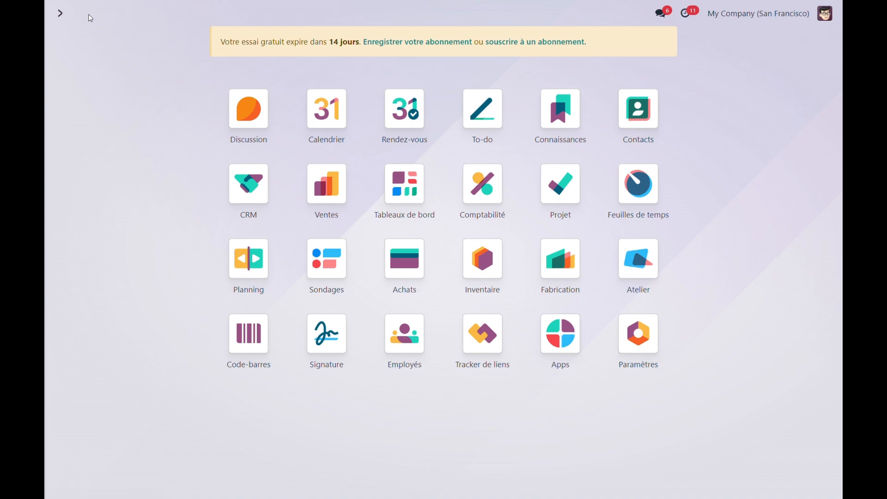
{"action": "type", "text": "ven"}
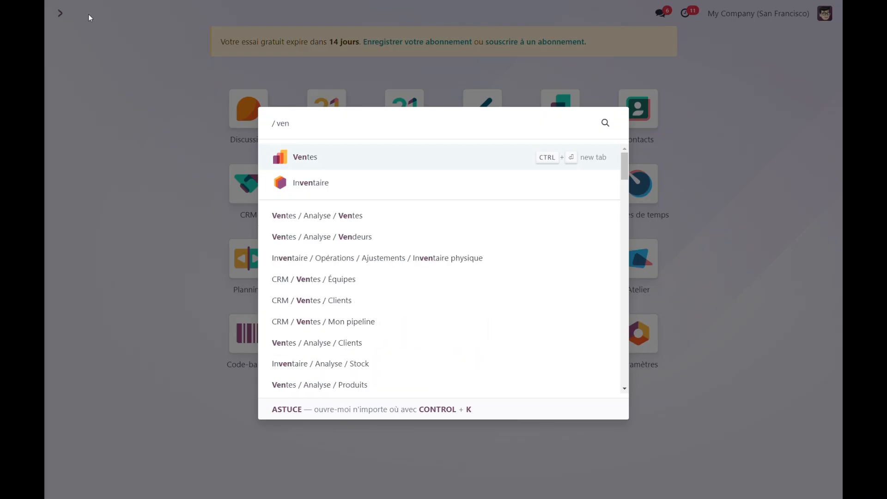
{"action": "key", "text": "Return"}
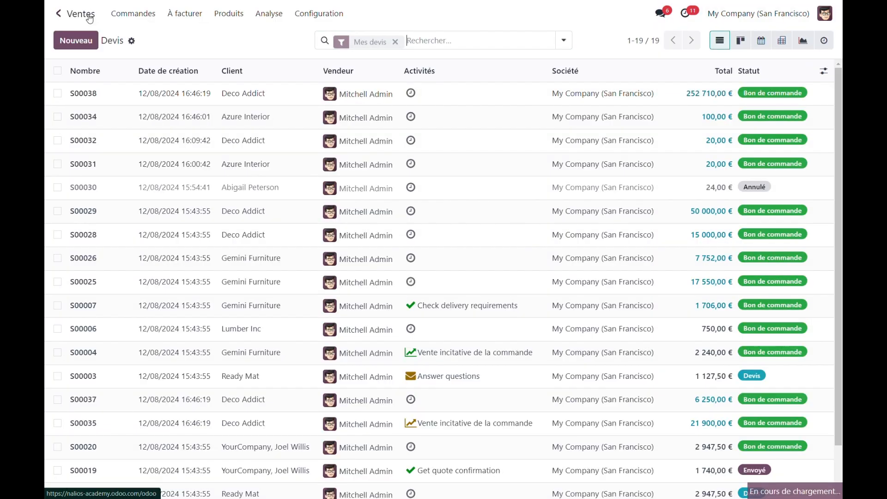
{"action": "left_click", "coordinate": [82, 44]}
{"action": "left_click", "coordinate": [178, 139]}
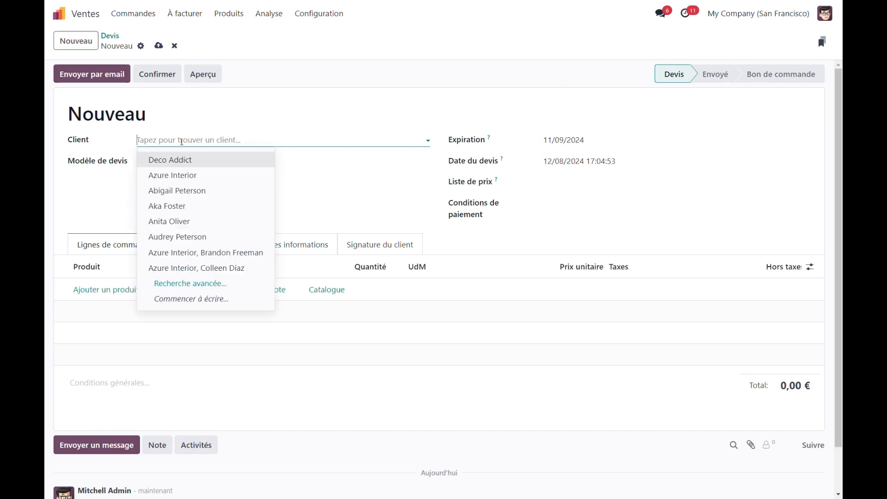
{"action": "left_click", "coordinate": [199, 205]}
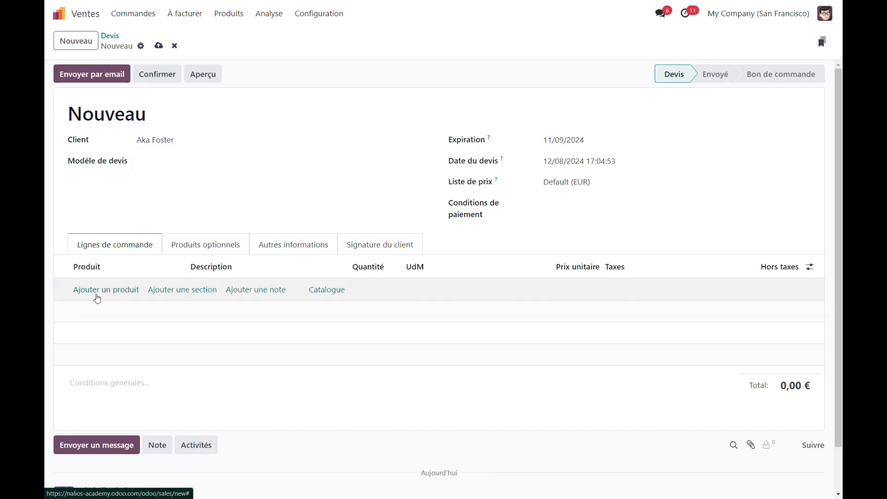
Step: Add a "Gestion de projet" order line with a unit price of 2000 €, save the quotation and confirm it
{"action": "left_click", "coordinate": [98, 291]}
{"action": "type", "text": "ges"}
{"action": "key", "text": "Return"}
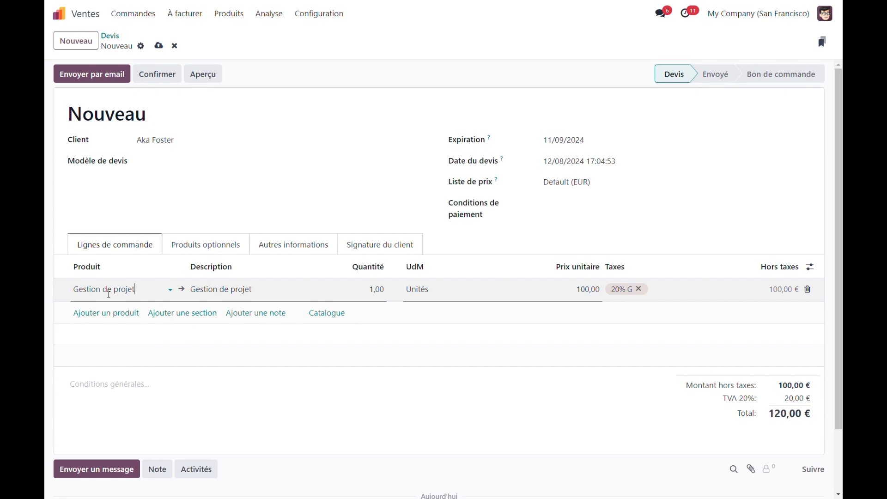
{"action": "left_click", "coordinate": [581, 291]}
{"action": "type", "text": "2000"}
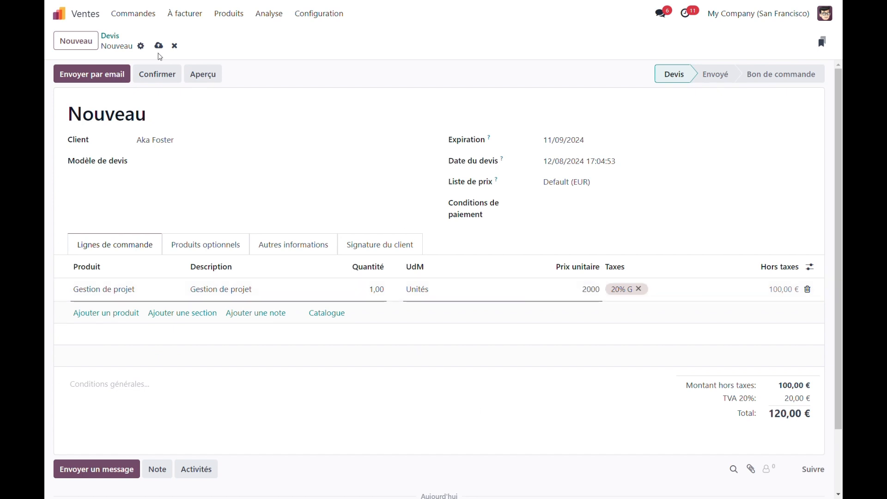
{"action": "left_click", "coordinate": [158, 45]}
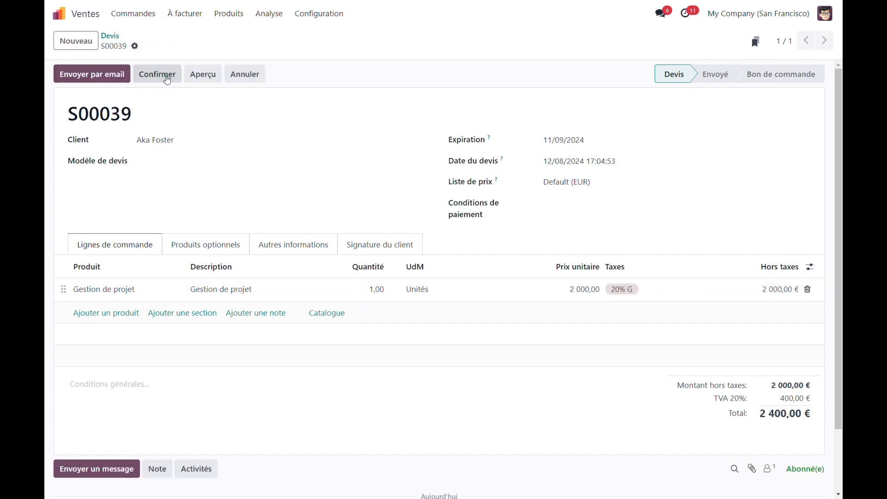
{"action": "left_click", "coordinate": [158, 74]}
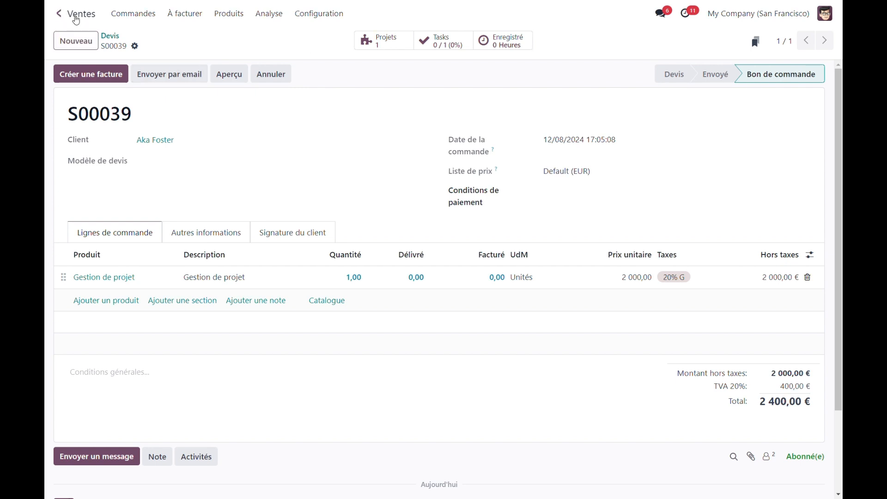
Step: Switch to Projet and open the "Gestion de projet" task in the project created by the new sales order
{"action": "left_click", "coordinate": [76, 18]}
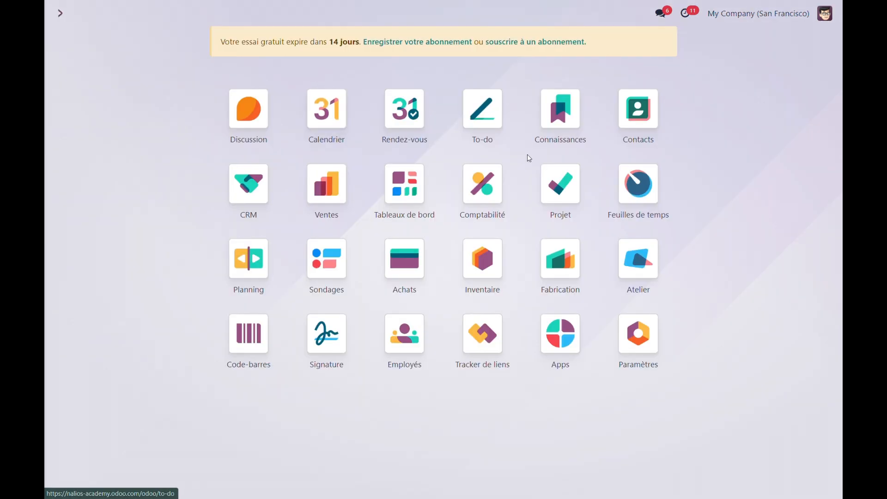
{"action": "left_click", "coordinate": [558, 196]}
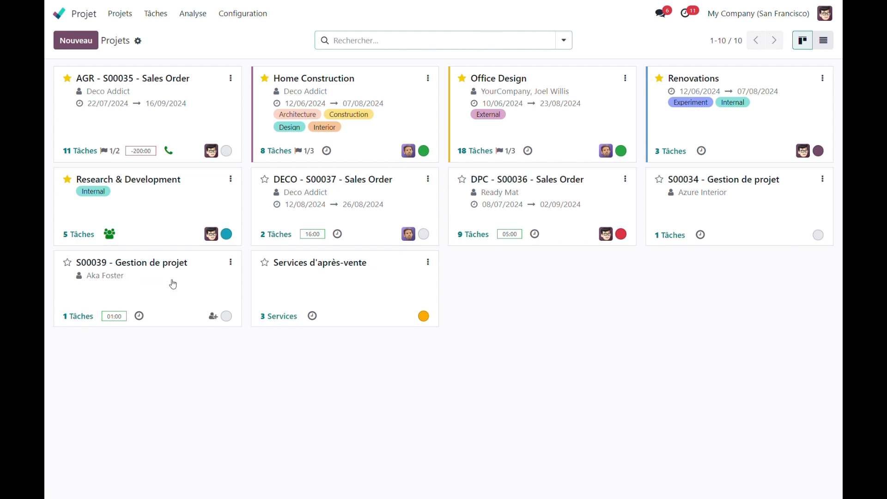
{"action": "left_click", "coordinate": [175, 280]}
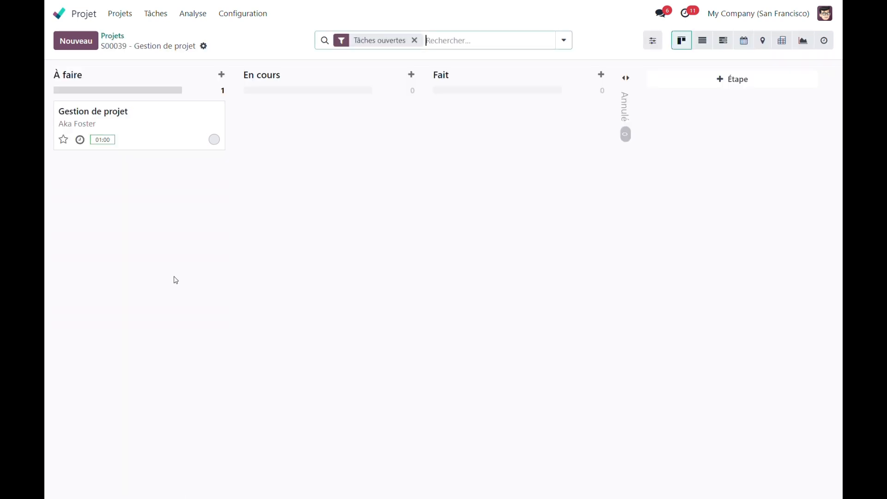
{"action": "left_click", "coordinate": [148, 131]}
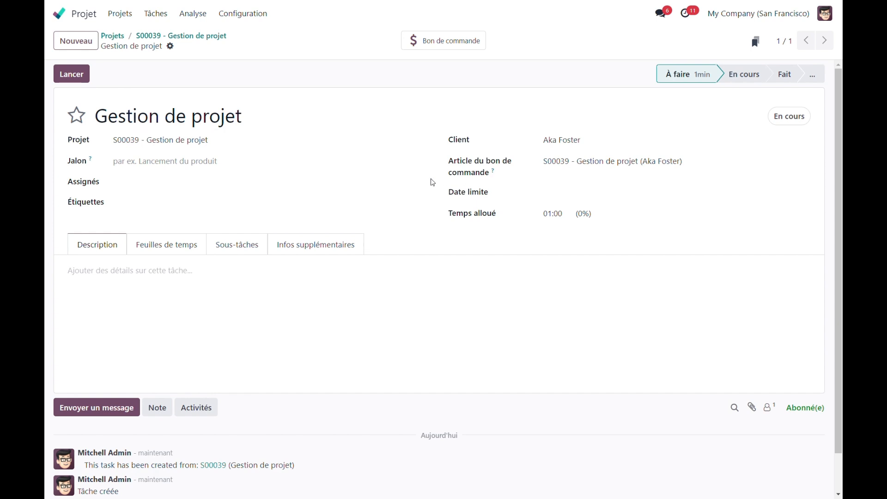
Step: Set the task's allocated time to 100 hours and save the task
{"action": "left_click", "coordinate": [545, 214]}
{"action": "type", "text": "100"}
{"action": "left_click", "coordinate": [418, 203]}
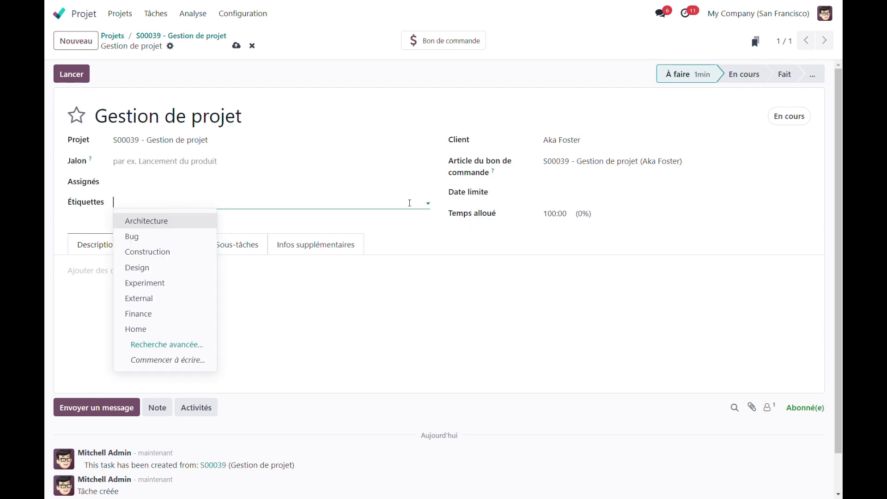
{"action": "left_click", "coordinate": [231, 48]}
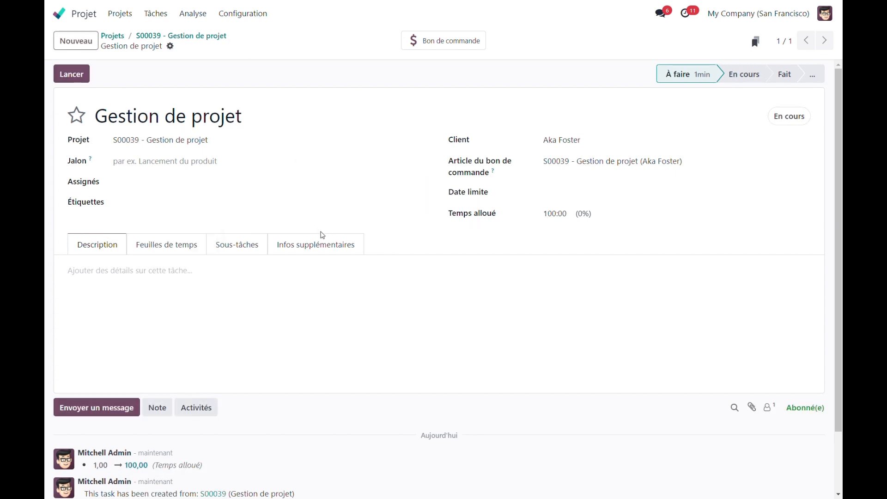
Step: Add a timesheet line of 8 hours spent to the "Gestion de projet" task and save it
{"action": "left_click", "coordinate": [182, 245]}
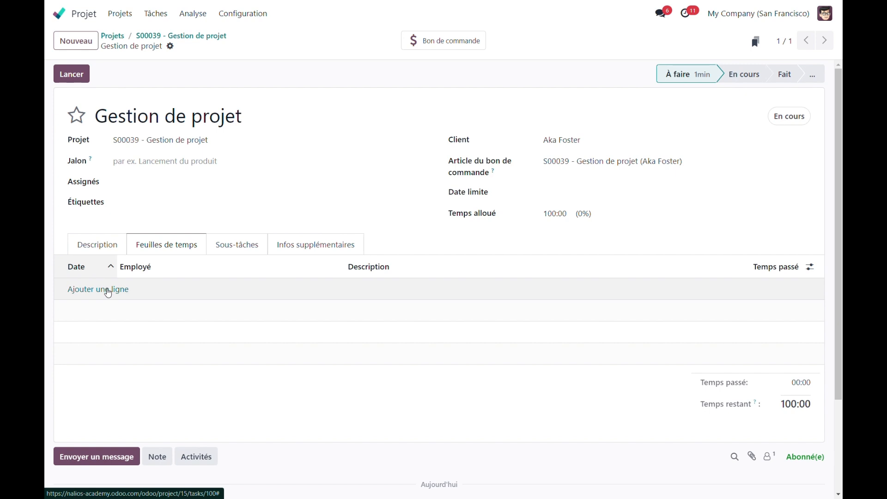
{"action": "left_click", "coordinate": [109, 290]}
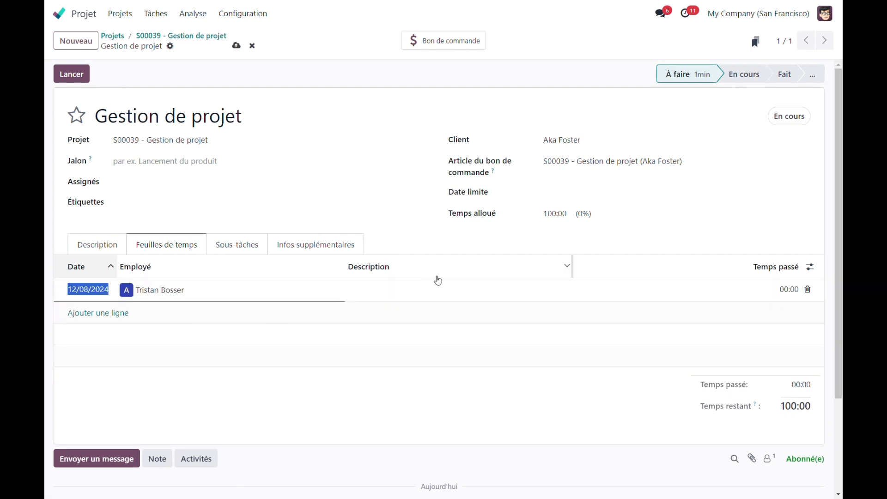
{"action": "left_click", "coordinate": [765, 294]}
{"action": "type", "text": "8"}
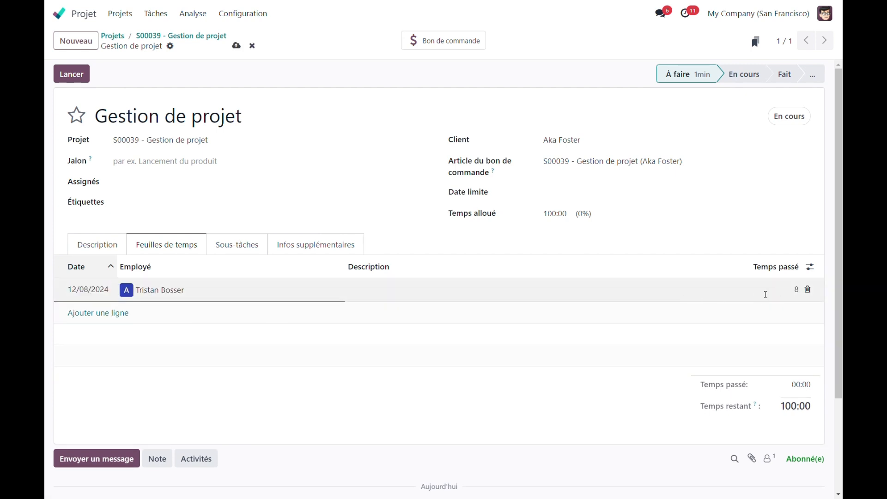
{"action": "left_click", "coordinate": [236, 46]}
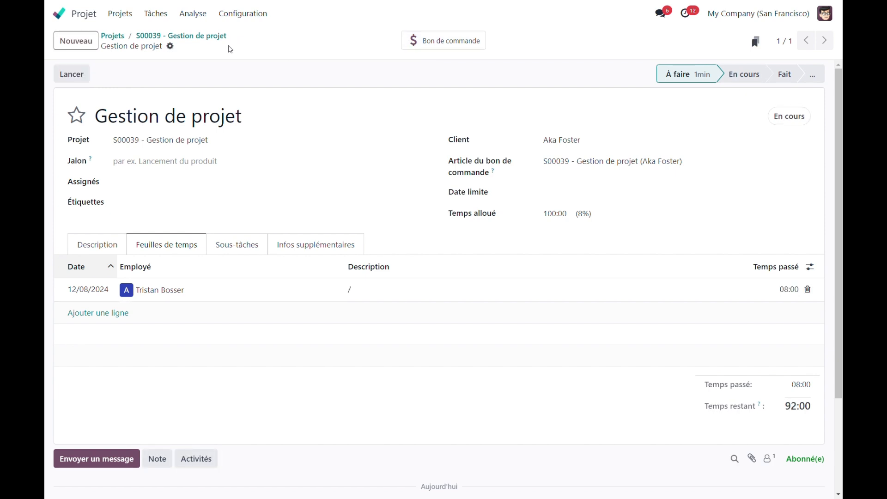
Step: Open the project updates of the new order's project, examine its revenue, costs and margin, and return to the app overview
{"action": "left_click", "coordinate": [118, 40]}
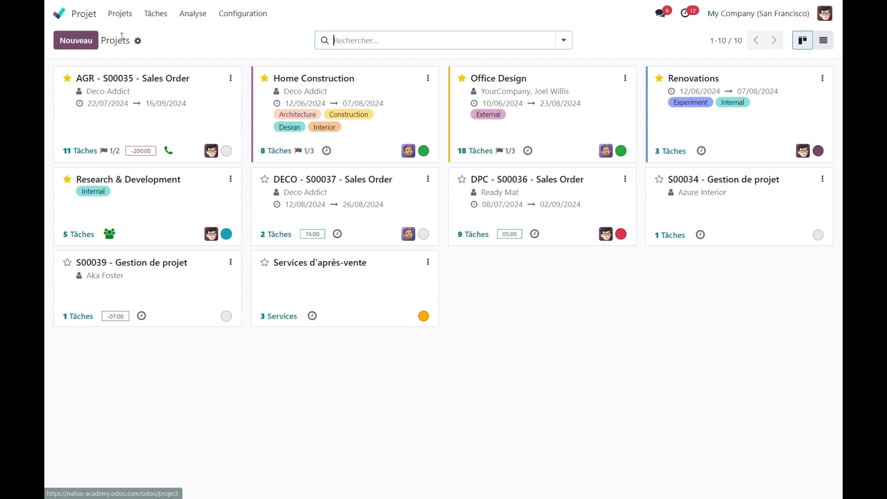
{"action": "left_click", "coordinate": [231, 262]}
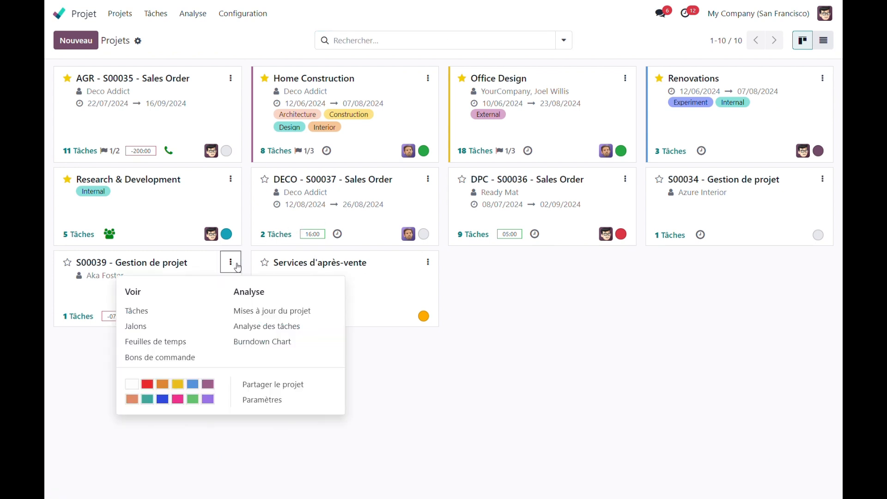
{"action": "left_click", "coordinate": [286, 313]}
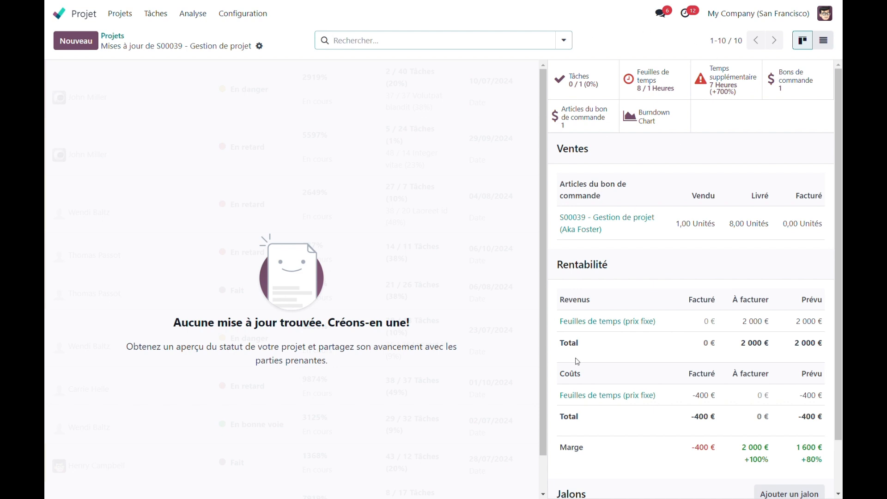
{"action": "scroll", "coordinate": [593, 270], "scroll_direction": "down", "scroll_amount": 1}
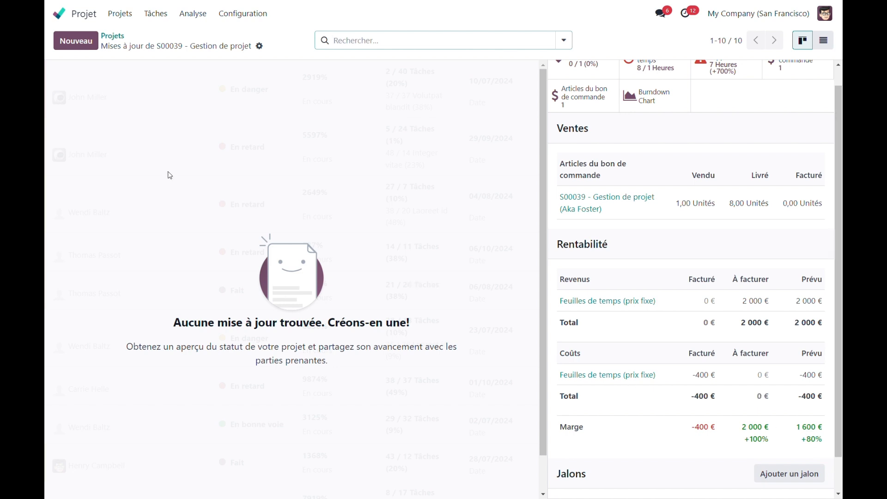
{"action": "left_click", "coordinate": [81, 14]}
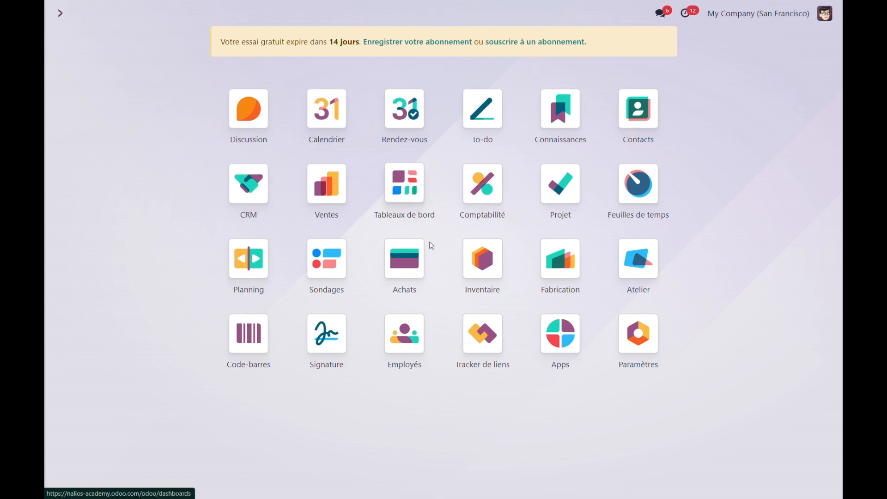
{"action": "left_click", "coordinate": [412, 259]}
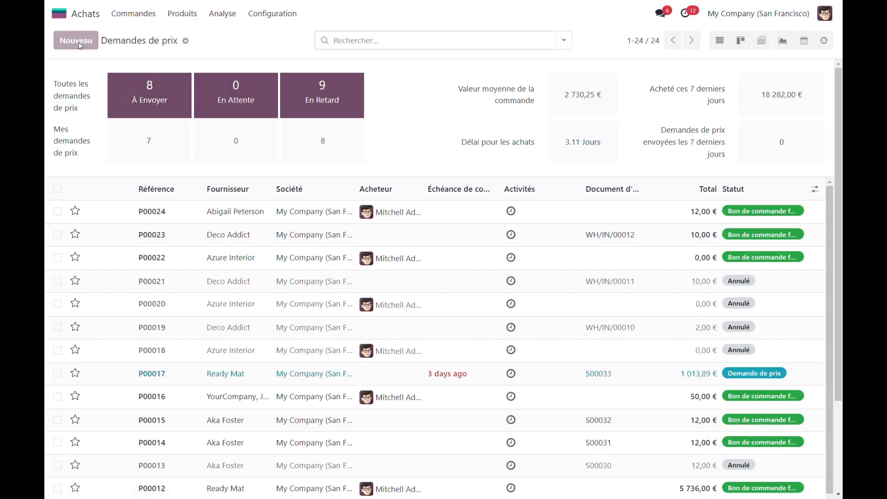
{"action": "left_click", "coordinate": [76, 40]}
{"action": "left_click", "coordinate": [240, 148]}
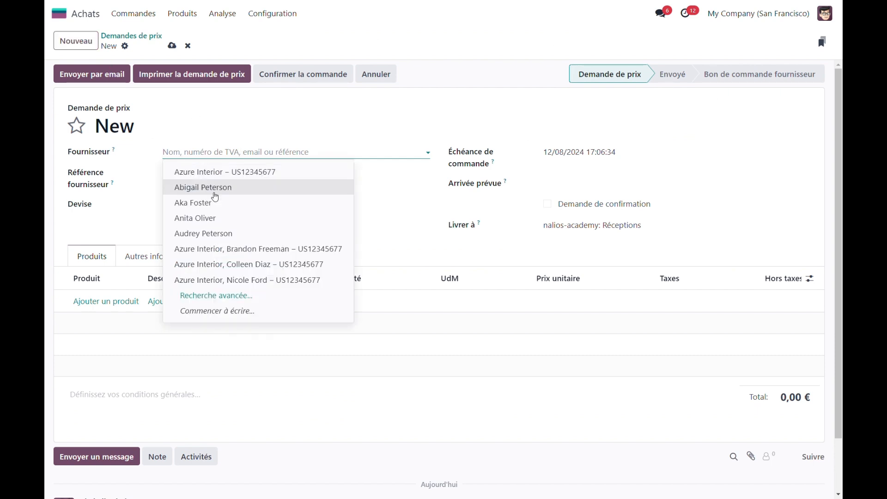
{"action": "left_click", "coordinate": [217, 225]}
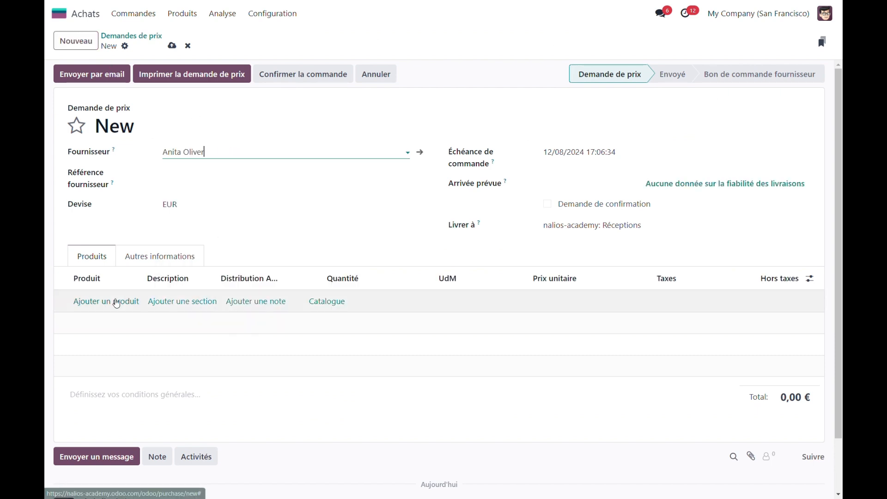
Step: Add the product [DESK0005] Customizable Desk (Custom, White) at a unit price of 200 and save the request for quotation
{"action": "left_click", "coordinate": [115, 302]}
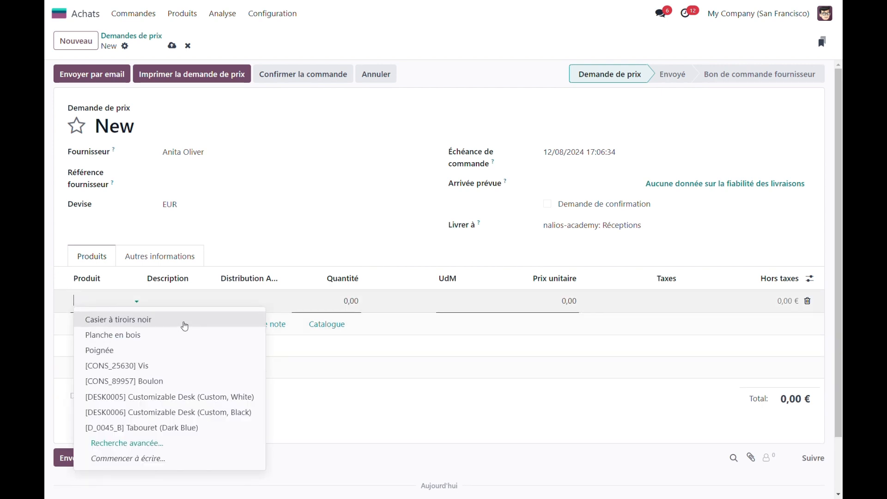
{"action": "left_click", "coordinate": [193, 397]}
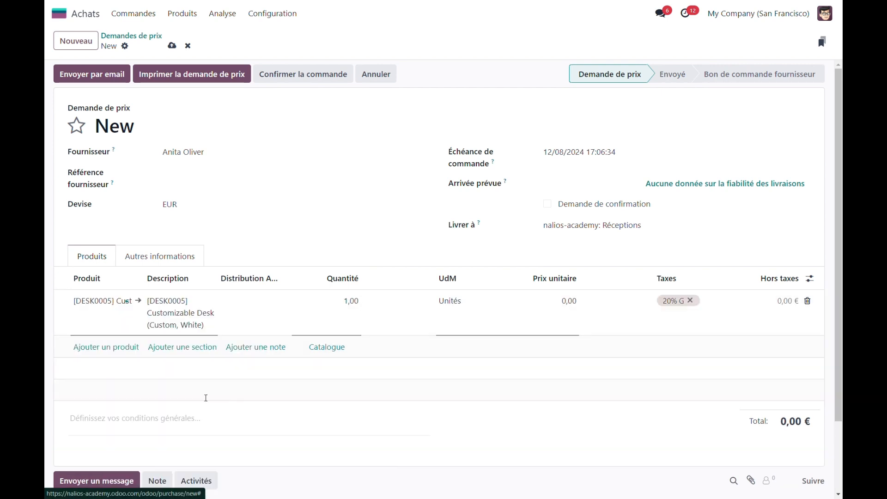
{"action": "left_click", "coordinate": [541, 300]}
{"action": "type", "text": "2"}
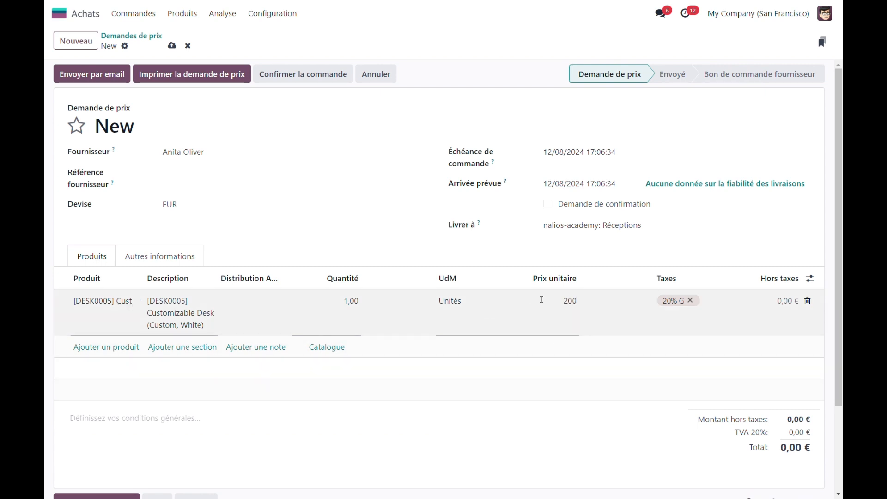
{"action": "type", "text": "00"}
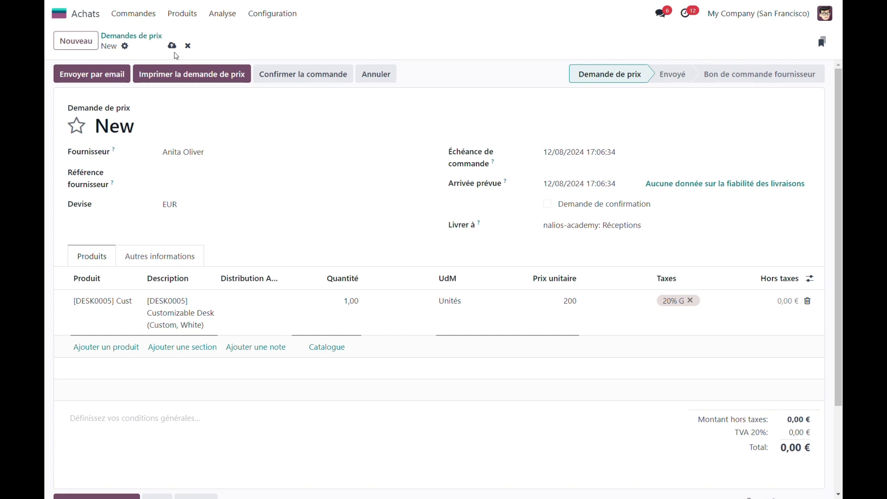
{"action": "left_click", "coordinate": [174, 47]}
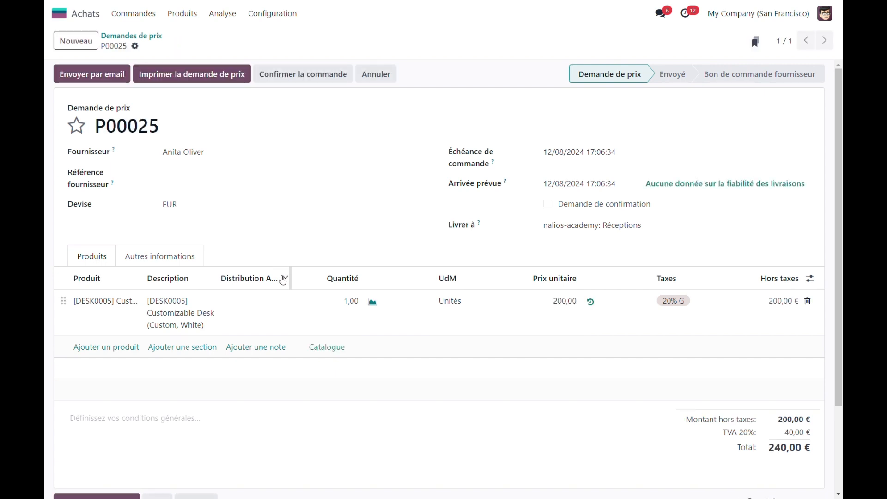
Step: Allocate 100% of the desk line's analytic distribution to the new sales order's project and save the request
{"action": "left_click_drag", "start_coordinate": [289, 285], "coordinate": [323, 277]}
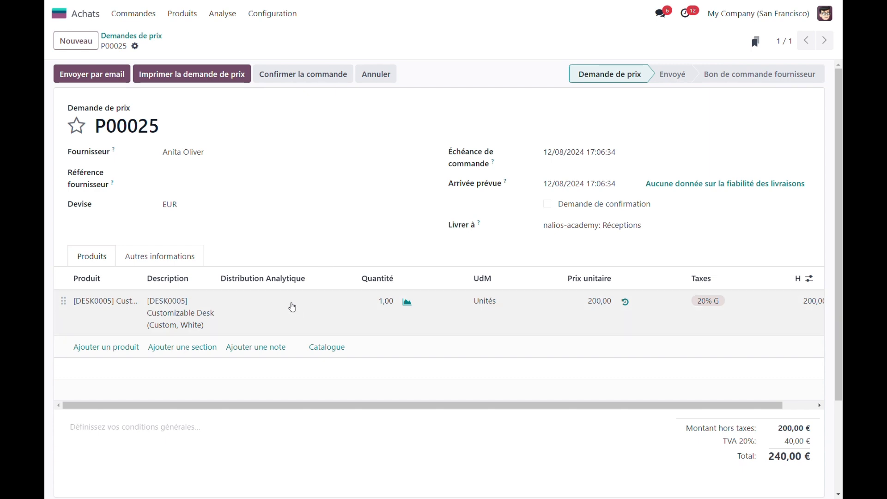
{"action": "left_click", "coordinate": [292, 307]}
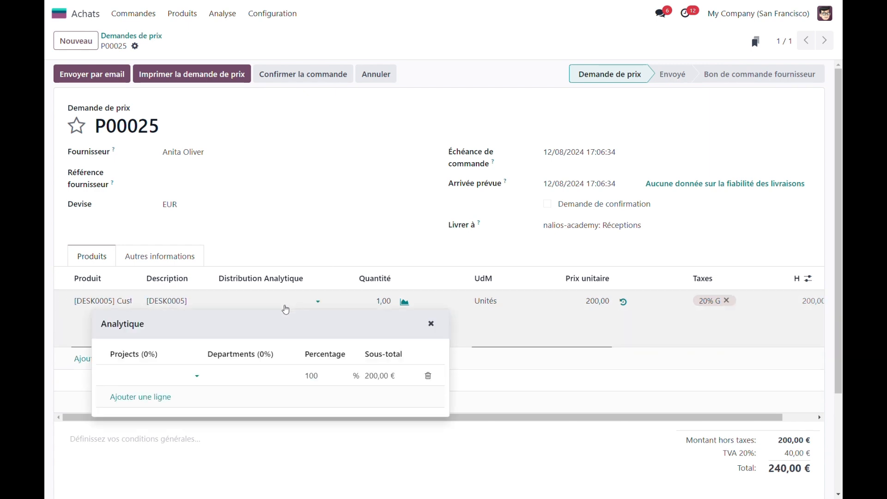
{"action": "type", "text": "S0"}
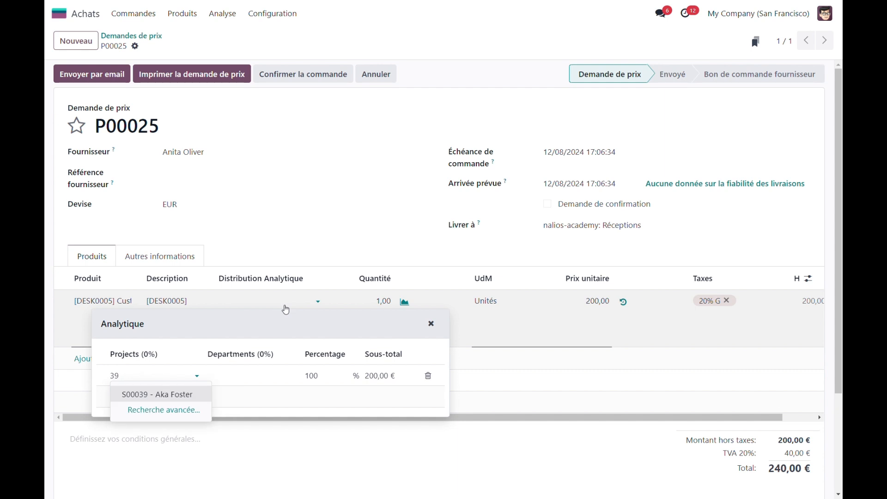
{"action": "key", "text": "Return"}
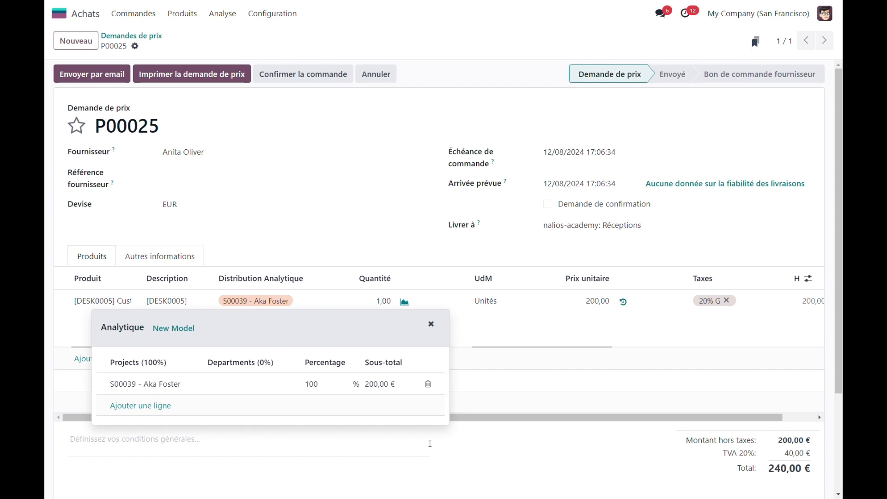
{"action": "left_click", "coordinate": [309, 385]}
{"action": "left_click", "coordinate": [346, 473]}
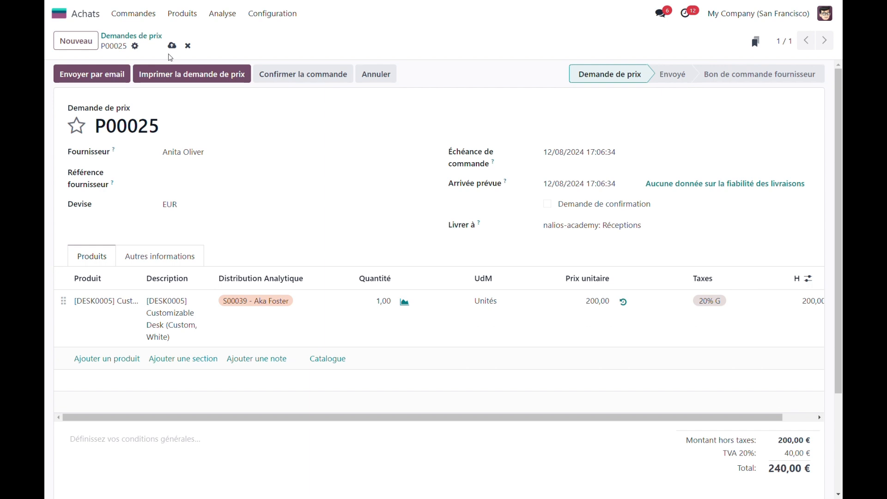
{"action": "left_click", "coordinate": [171, 46]}
Step: Confirm the purchase order and validate the receipt of the desk
{"action": "left_click", "coordinate": [304, 76]}
{"action": "left_click", "coordinate": [98, 77]}
{"action": "left_click", "coordinate": [72, 75]}
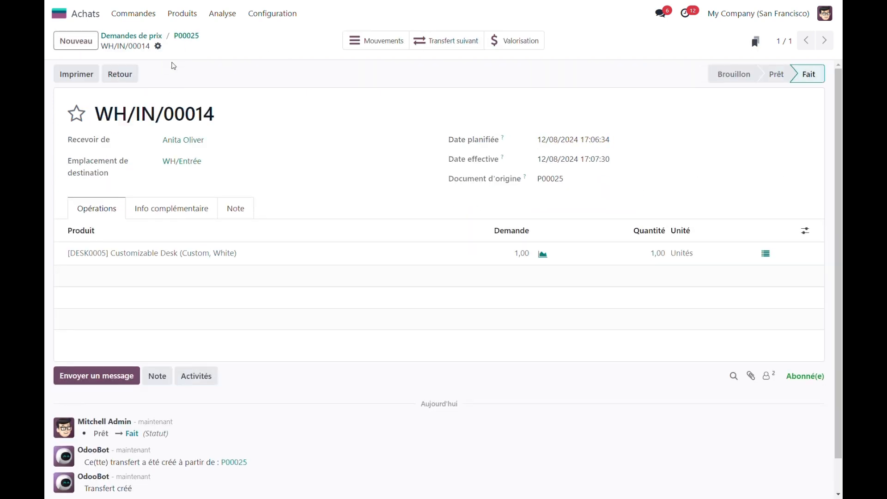
Step: Create the supplier bill from the purchase order and confirm it with the invoice date 12/08/2024
{"action": "left_click", "coordinate": [186, 36]}
{"action": "left_click", "coordinate": [121, 75]}
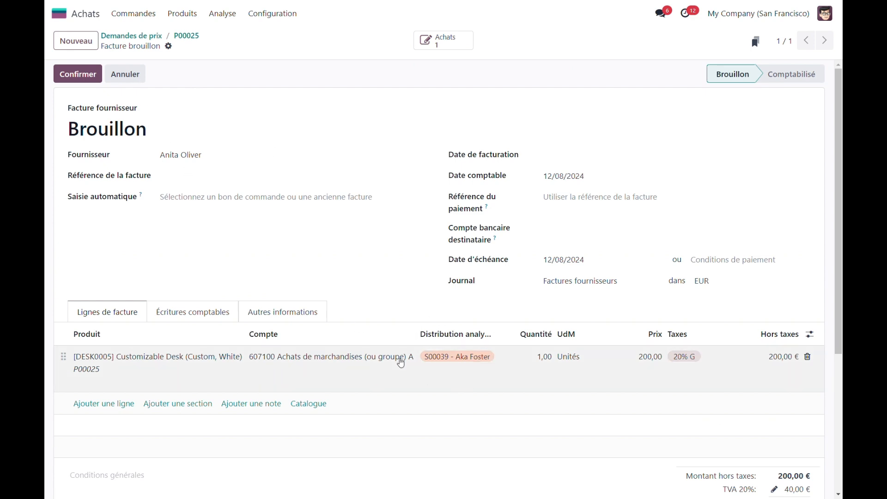
{"action": "left_click", "coordinate": [79, 81]}
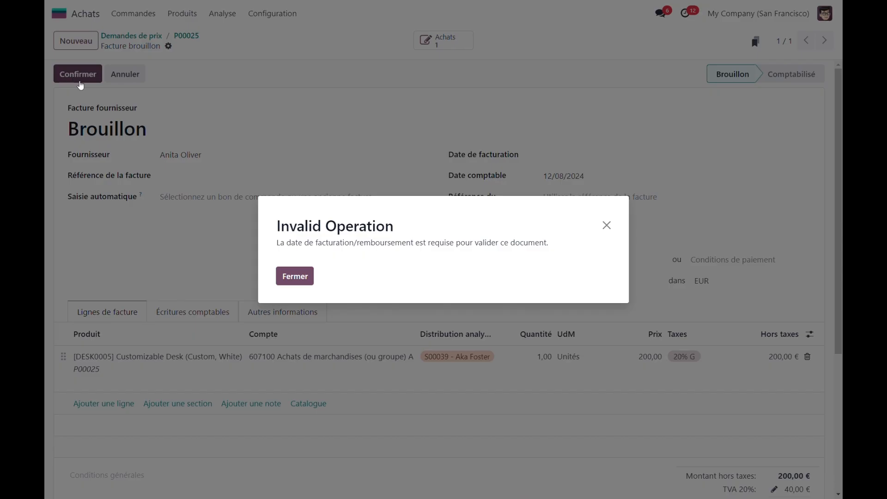
{"action": "key", "text": "Escape"}
{"action": "left_click", "coordinate": [617, 161]}
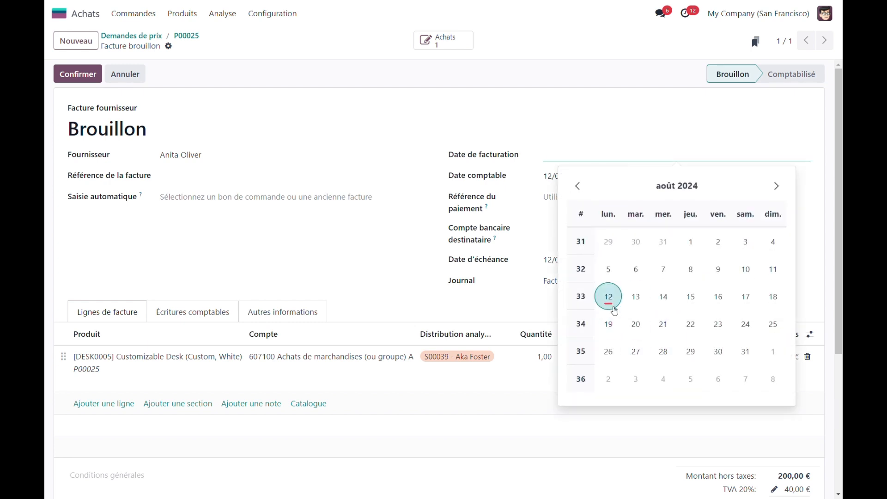
{"action": "left_click", "coordinate": [609, 297]}
{"action": "left_click", "coordinate": [83, 72]}
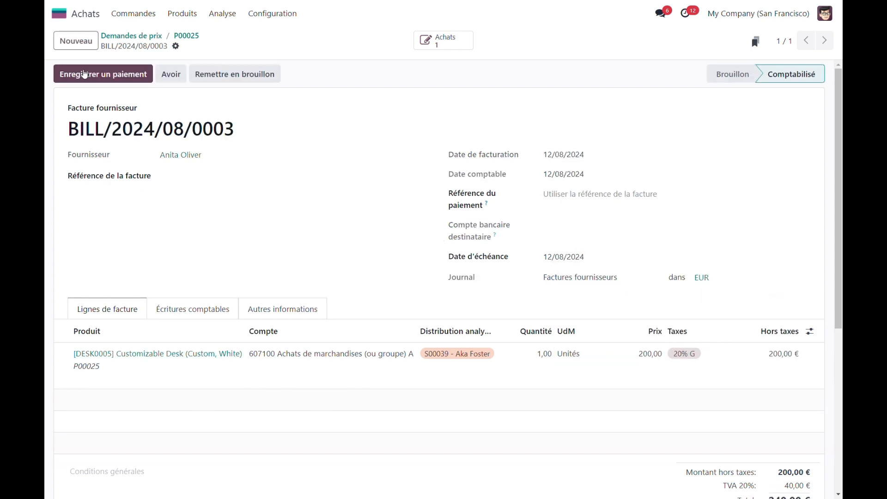
Step: Switch to Projet, open the project updates of the new order's "Gestion de projet" project and examine its revenue, costs and margin
{"action": "left_click", "coordinate": [77, 13]}
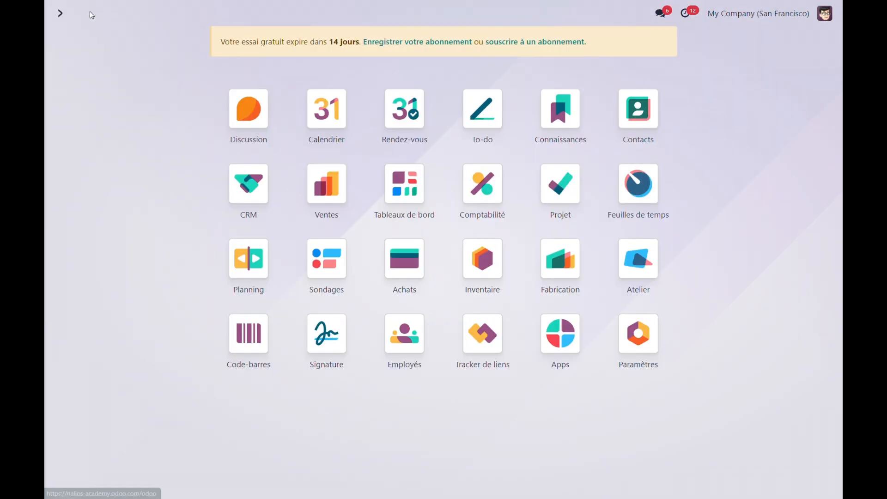
{"action": "left_click", "coordinate": [548, 186]}
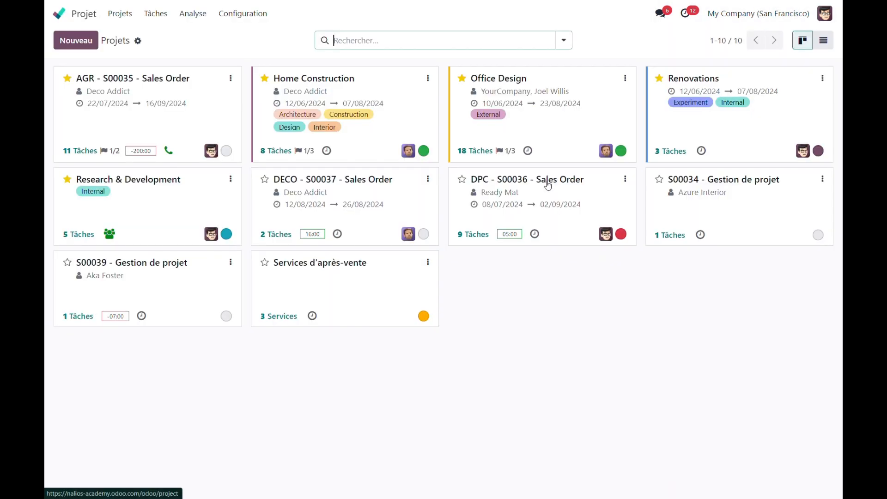
{"action": "left_click", "coordinate": [231, 262]}
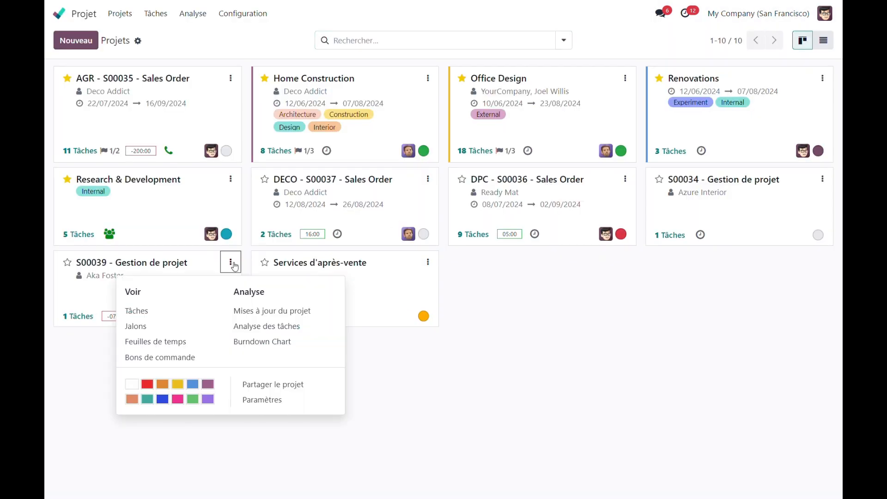
{"action": "left_click", "coordinate": [271, 311]}
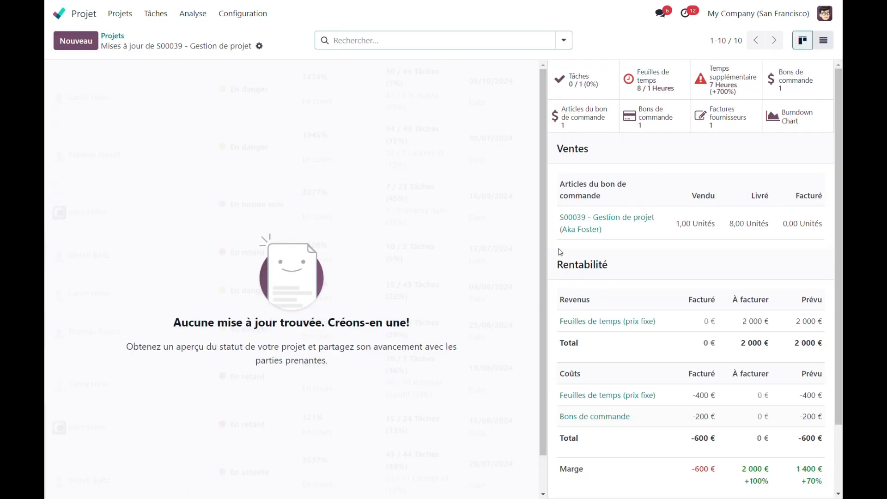
{"action": "scroll", "coordinate": [560, 253], "scroll_direction": "down", "scroll_amount": 1}
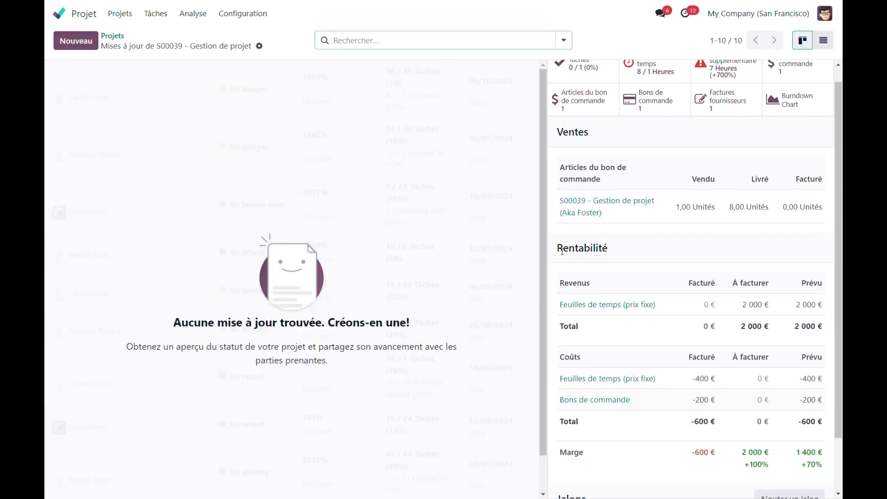
{"action": "scroll", "coordinate": [569, 228], "scroll_direction": "up", "scroll_amount": 1}
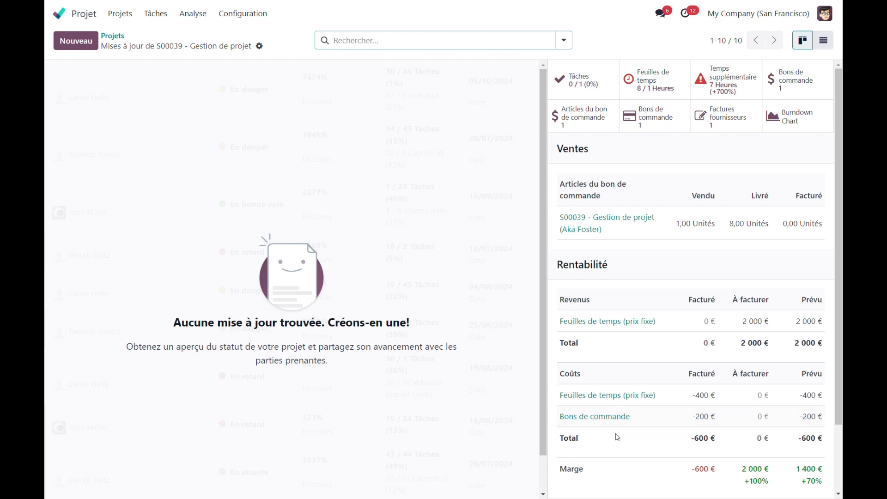
{"action": "scroll", "coordinate": [756, 456], "scroll_direction": "down", "scroll_amount": 1}
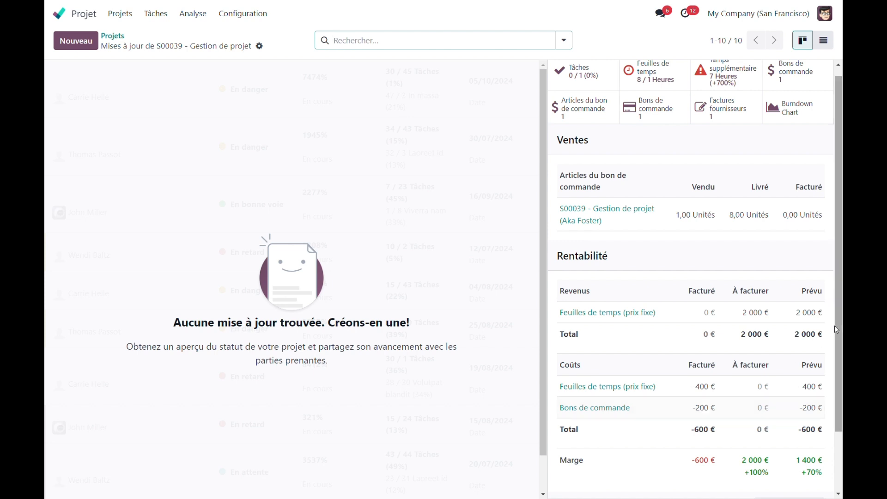
{"action": "scroll", "coordinate": [837, 330], "scroll_direction": "up", "scroll_amount": 1}
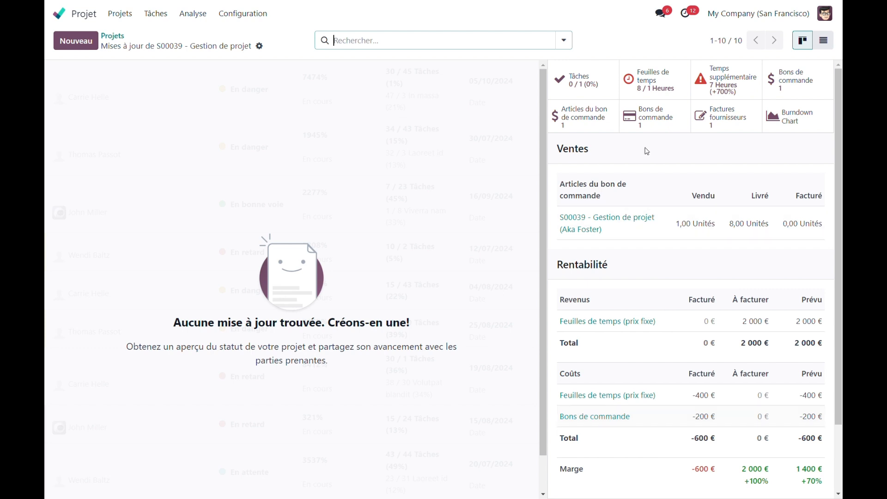
Step: Inspect the project's linked purchase order and the supplier bill behind its purchase cost, and return to the app overview
{"action": "left_click", "coordinate": [652, 125]}
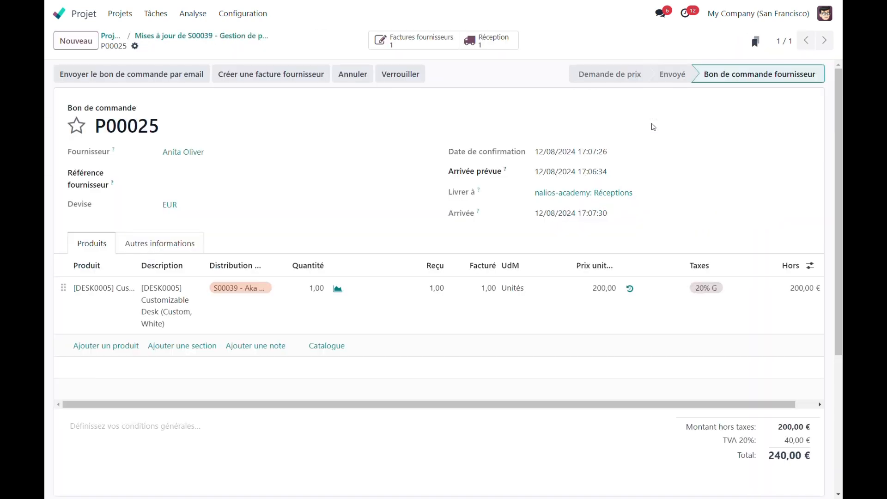
{"action": "left_click", "coordinate": [223, 37]}
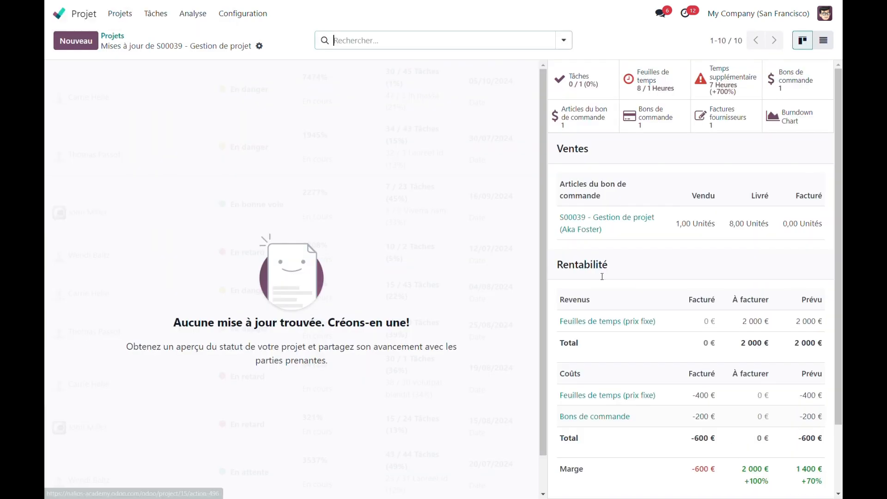
{"action": "left_click", "coordinate": [593, 416]}
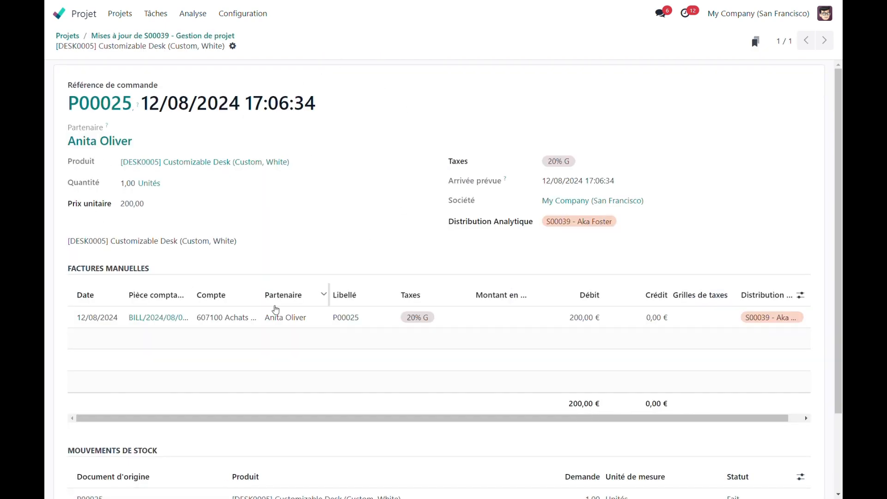
{"action": "left_click", "coordinate": [171, 320]}
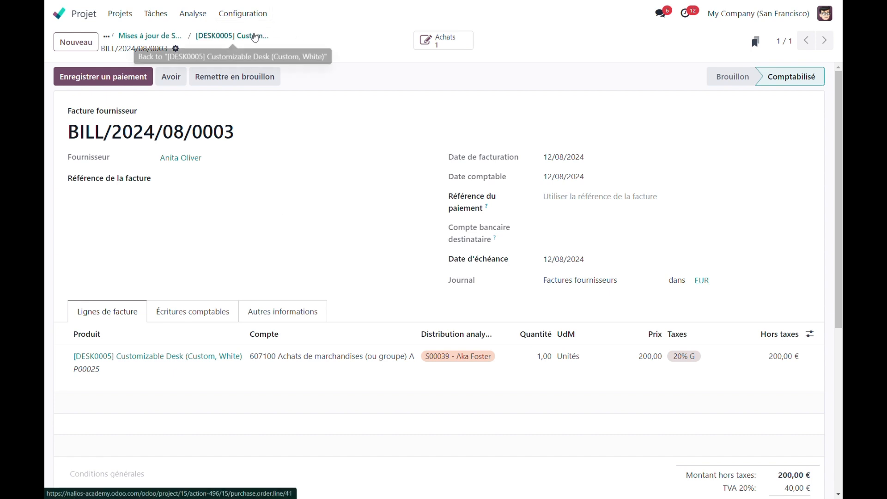
{"action": "left_click", "coordinate": [255, 36]}
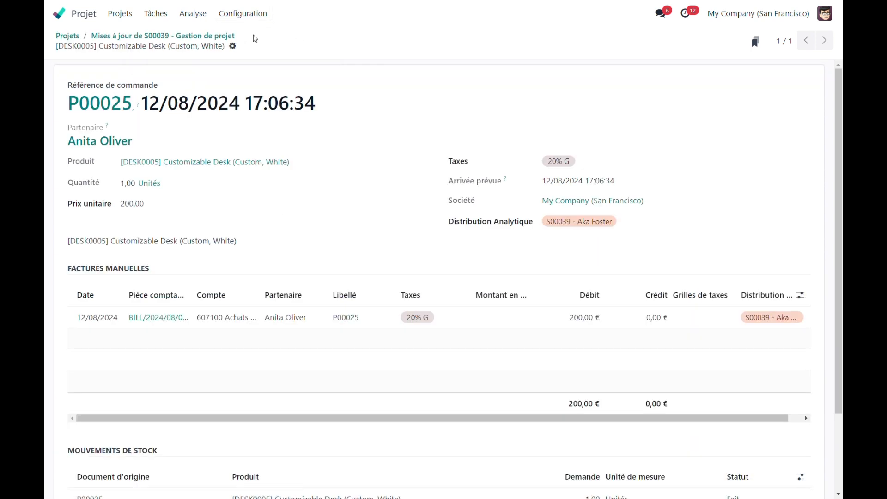
{"action": "left_click", "coordinate": [212, 37]}
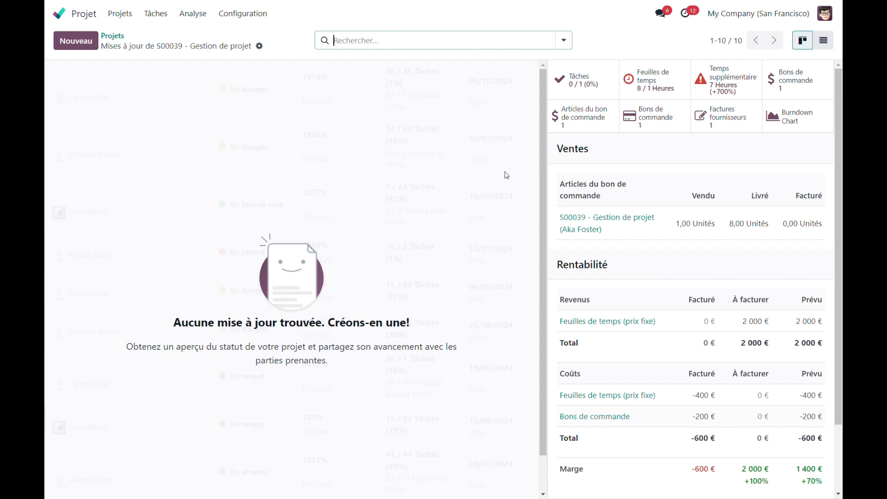
{"action": "left_click", "coordinate": [65, 18]}
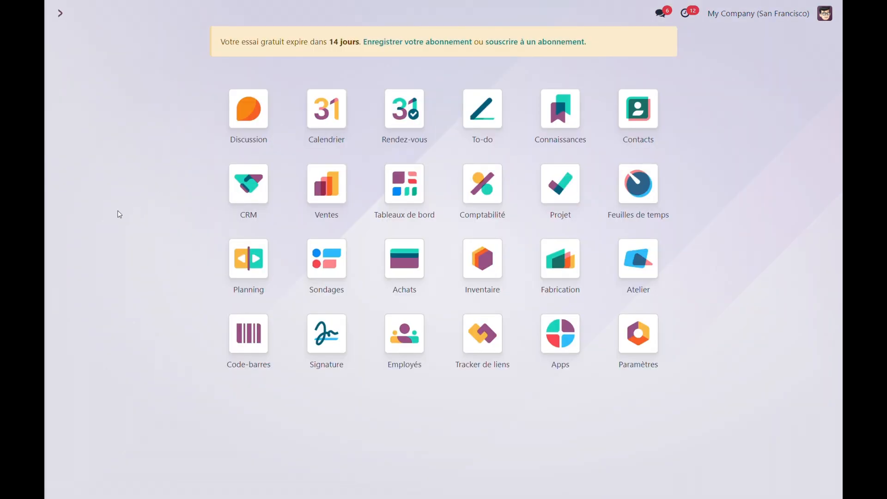